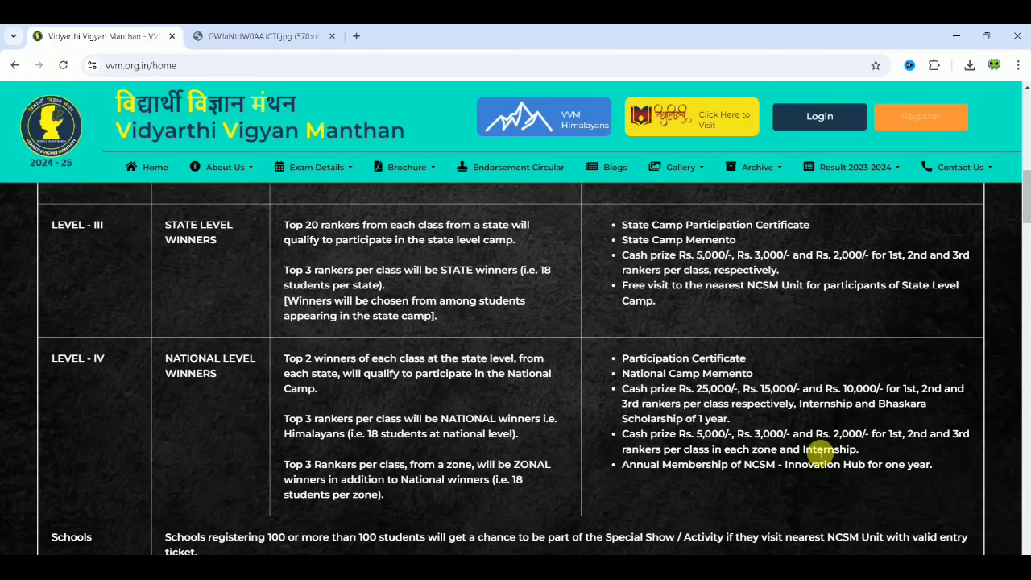
pyautogui.scroll(-1, 816, 452)
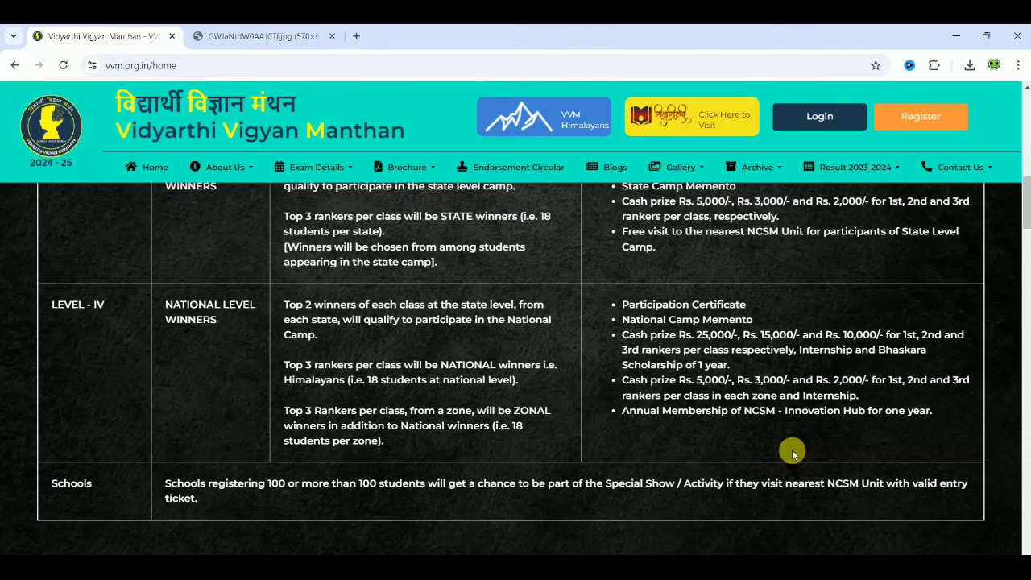
pyautogui.scroll(-2, 793, 454)
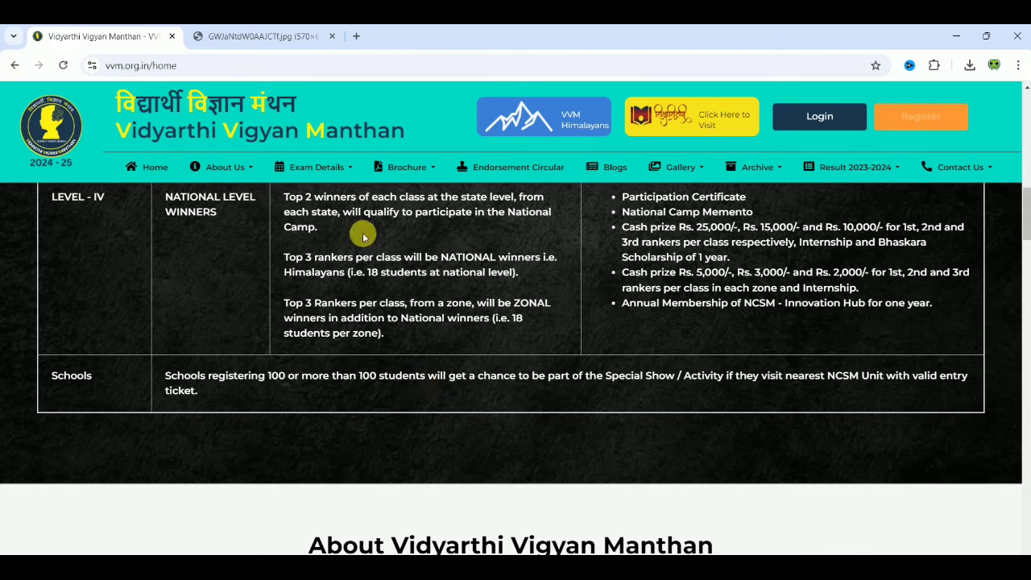
pyautogui.click(306, 36)
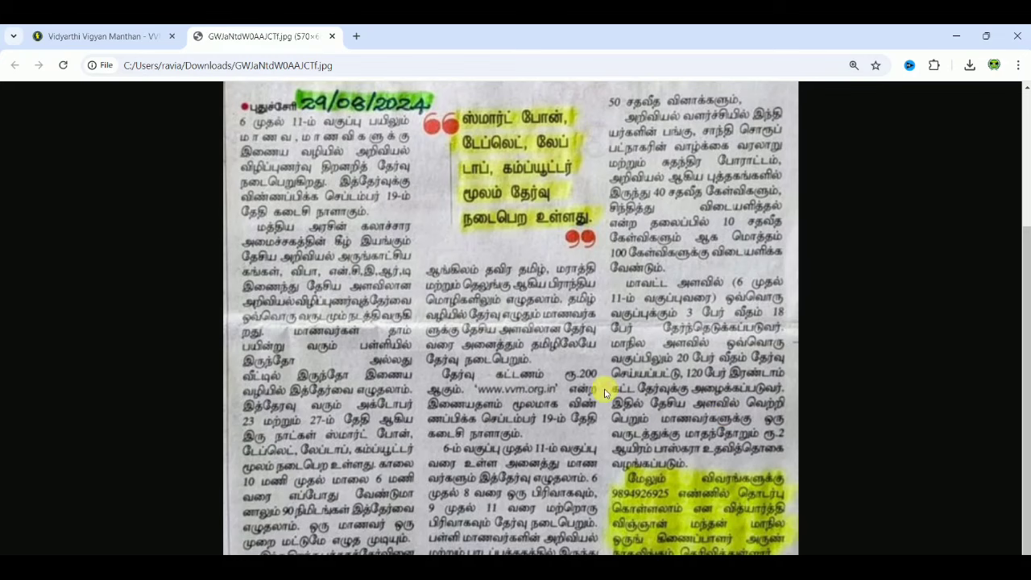
pyautogui.click(64, 36)
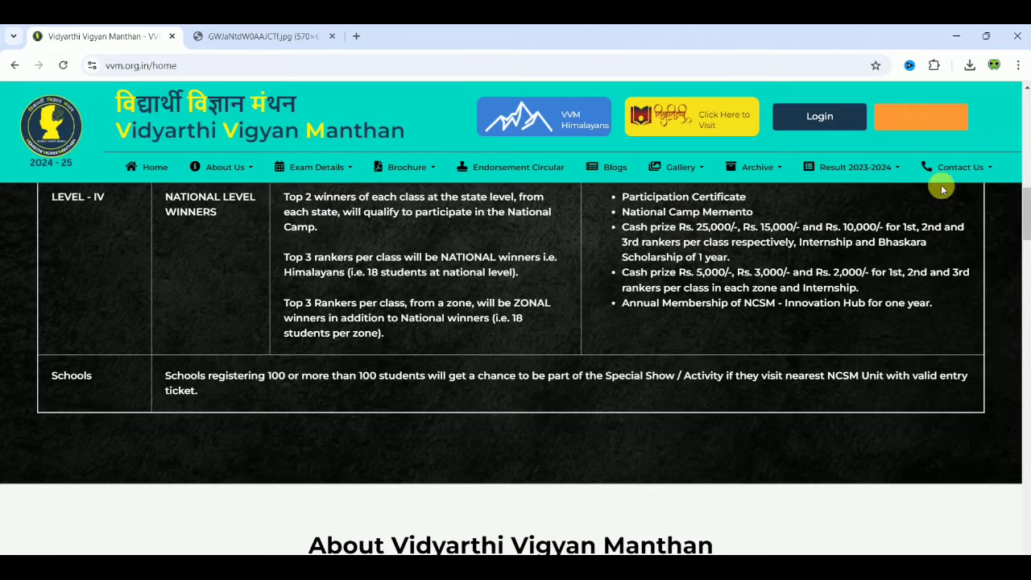
pyautogui.moveTo(1026, 228); pyautogui.dragTo(1021, 149)
pyautogui.moveTo(429, 163)
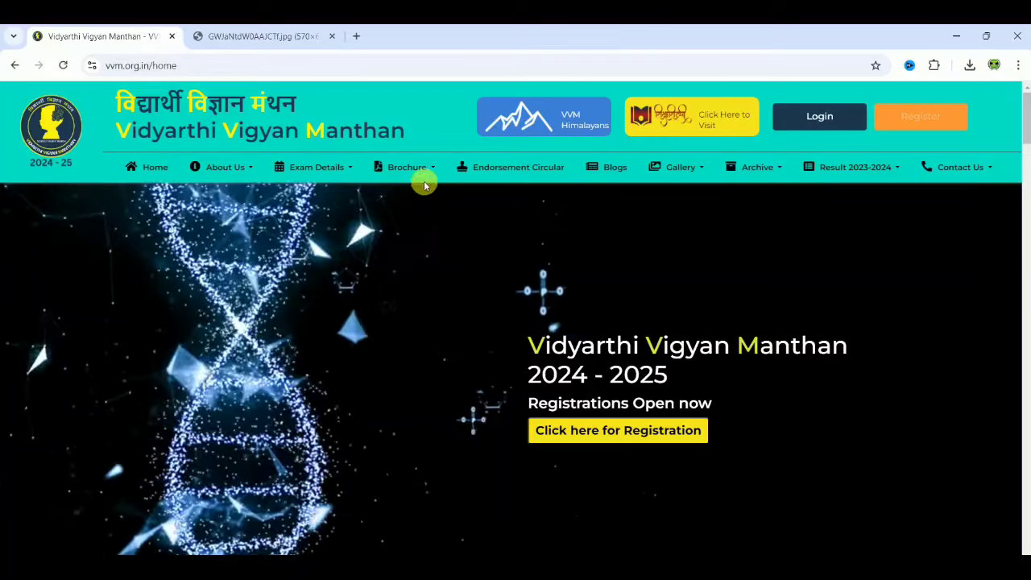
# Page through the English VVM brochure flipbook to About Organisers, then return to the VVM tab.
pyautogui.click(416, 197)
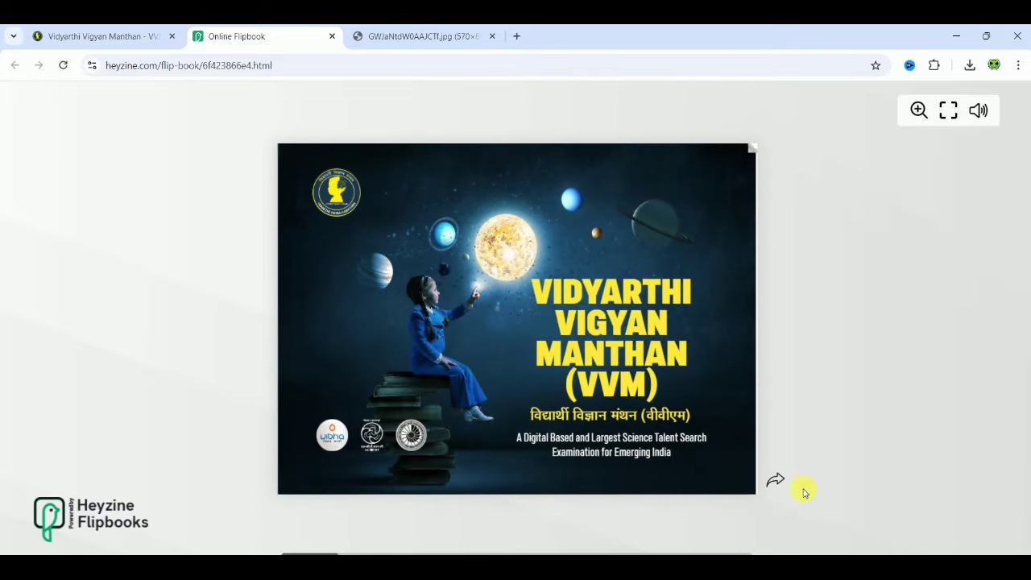
pyautogui.click(774, 482)
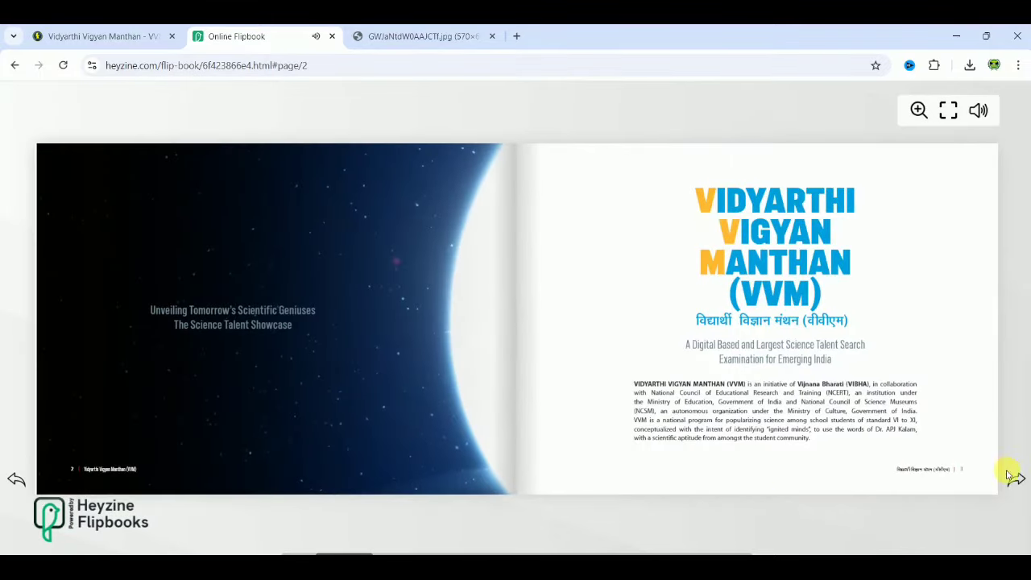
pyautogui.click(1015, 479)
pyautogui.click(1015, 479)
pyautogui.click(1016, 480)
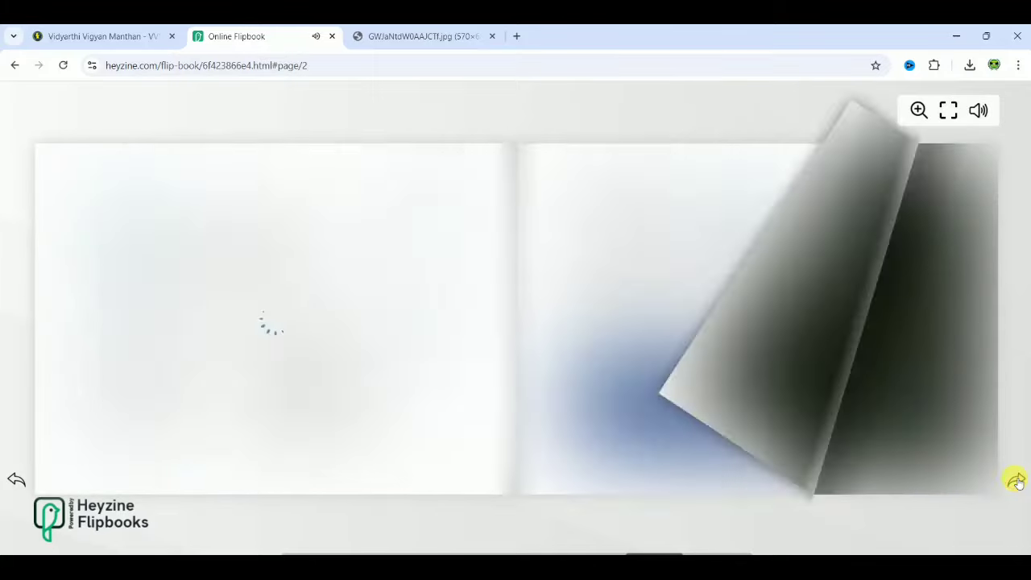
pyautogui.click(98, 40)
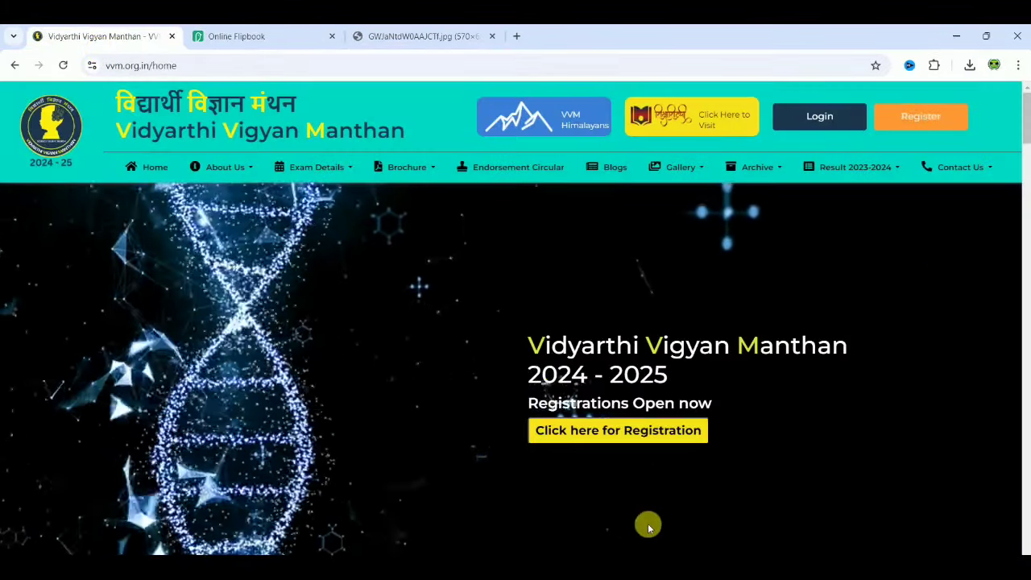
# Go to the Individual Student Registration page and review its eight registration steps.
pyautogui.click(628, 433)
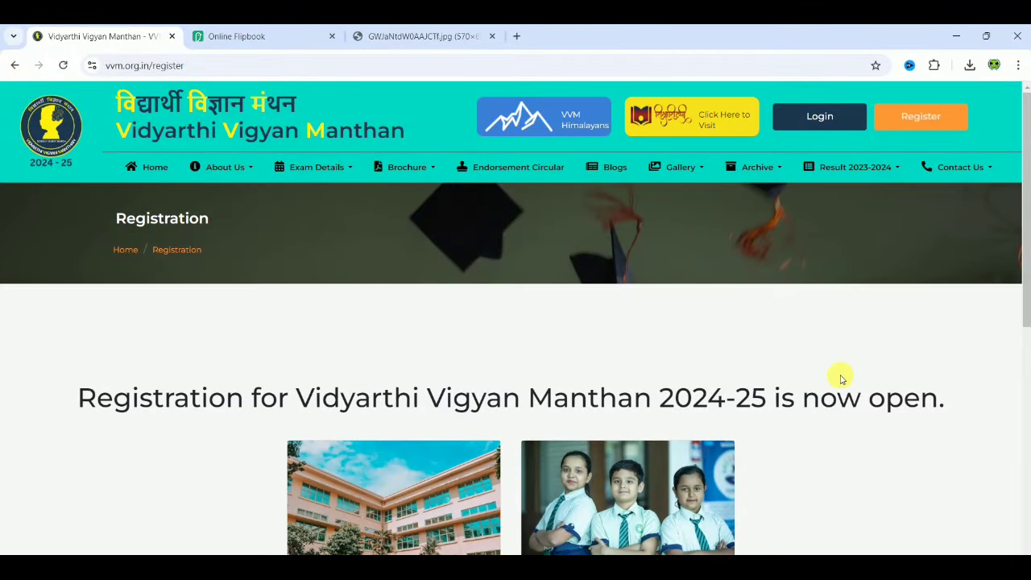
pyautogui.scroll(-5, 840, 378)
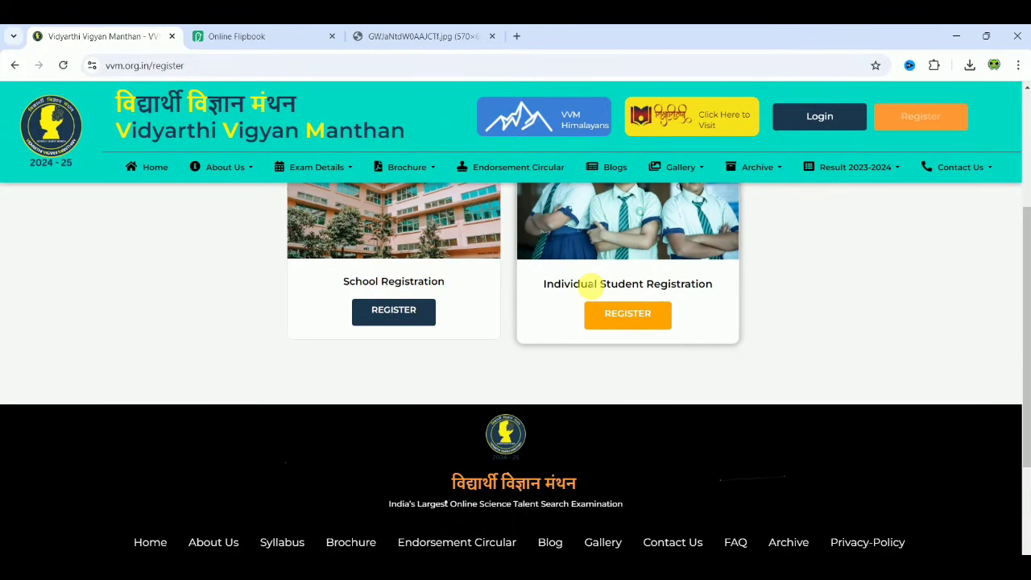
pyautogui.click(623, 322)
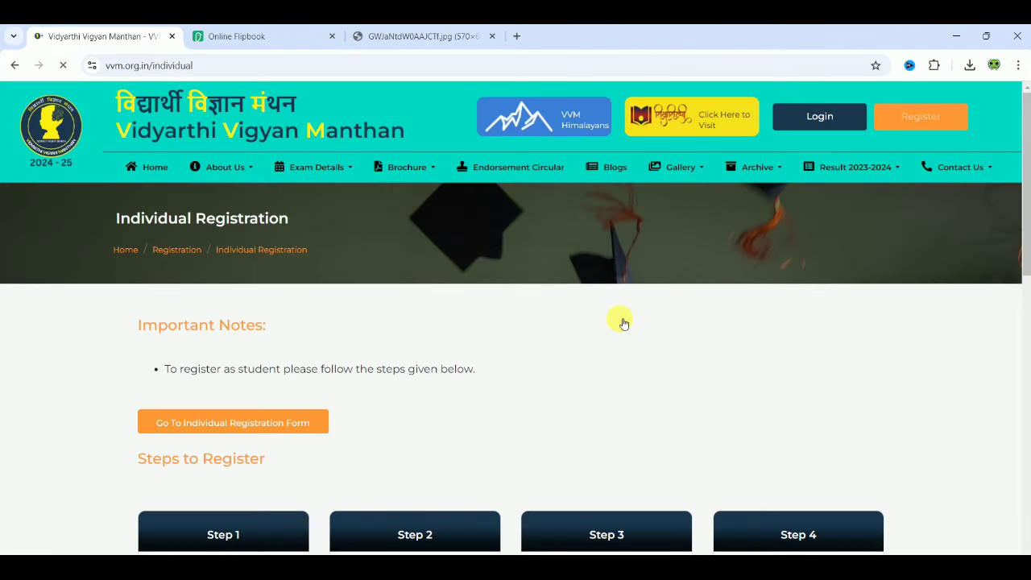
pyautogui.scroll(-5, 773, 356)
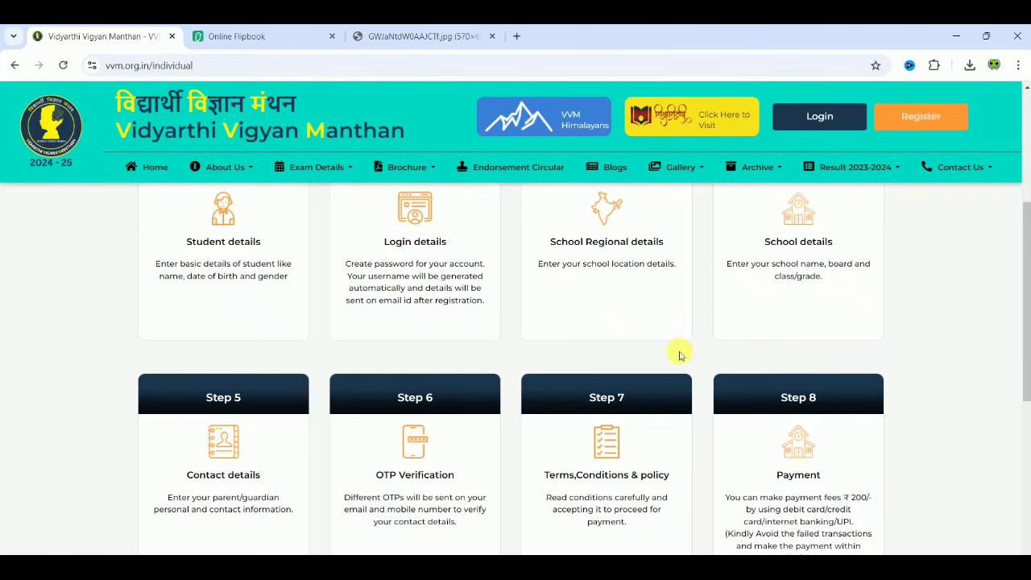
pyautogui.scroll(-1, 924, 383)
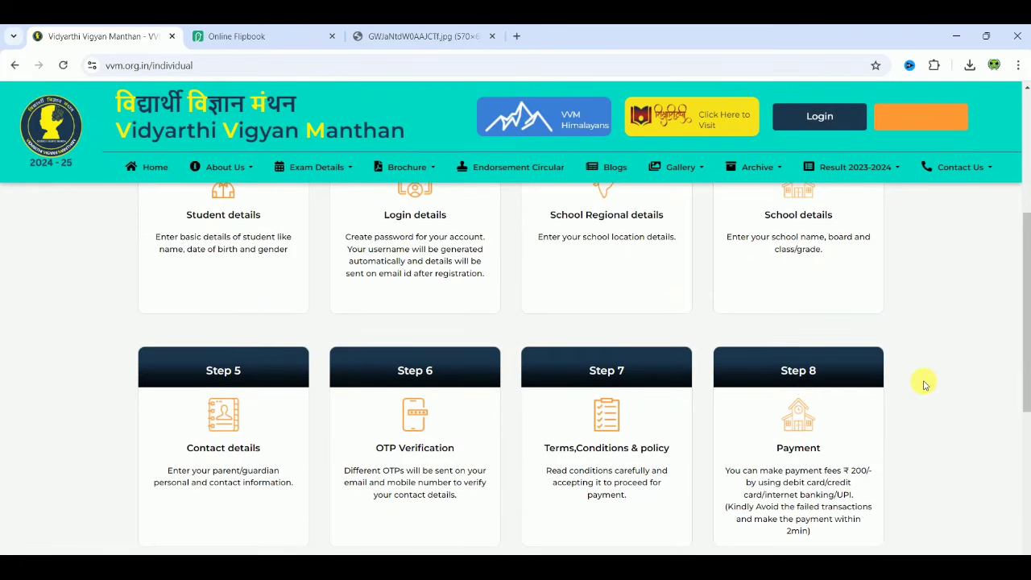
pyautogui.scroll(6, 924, 383)
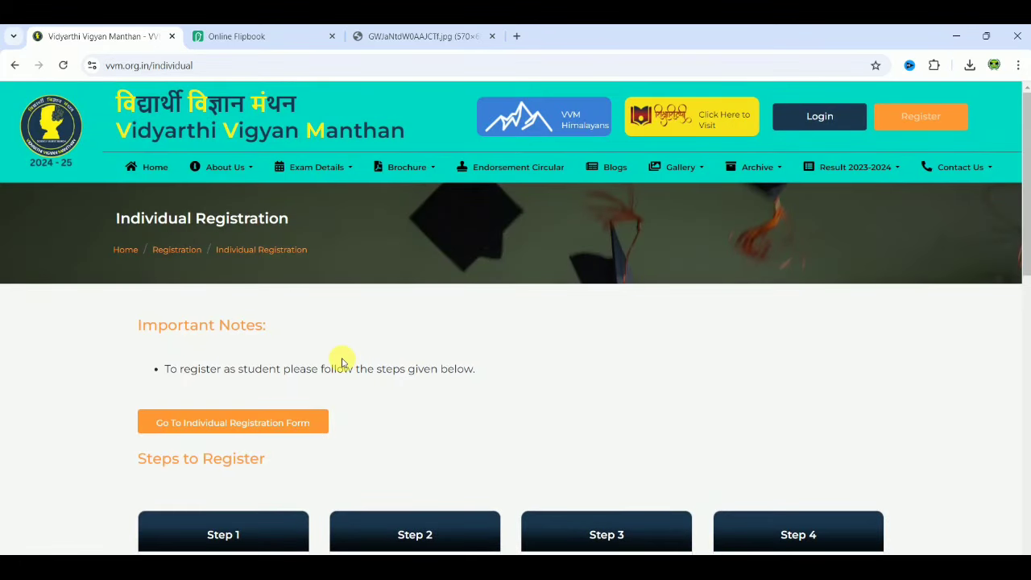
# Open the Individual Registration Form and set options on its Student Details step.
pyautogui.click(240, 420)
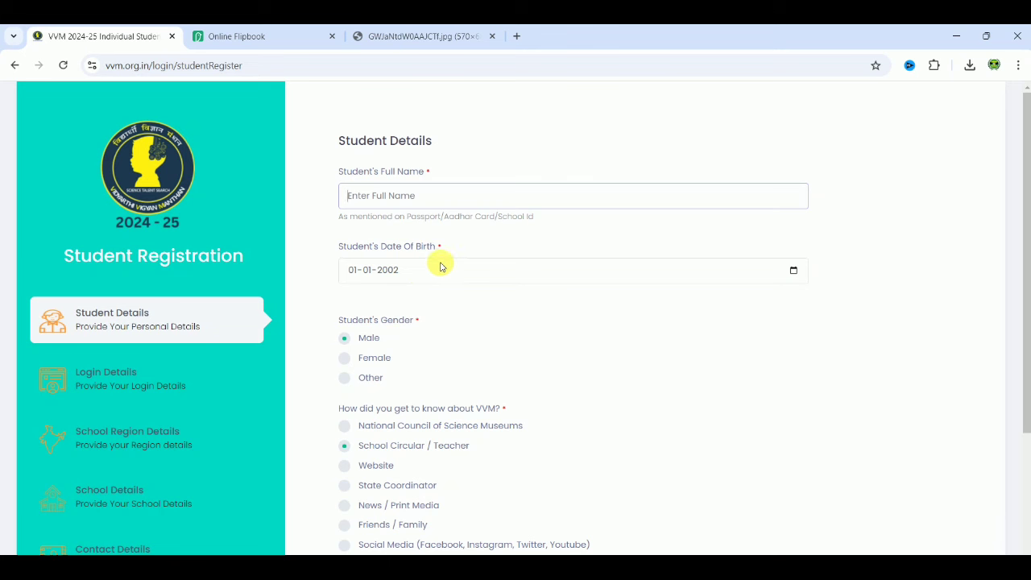
pyautogui.click(498, 312)
pyautogui.scroll(-1, 499, 313)
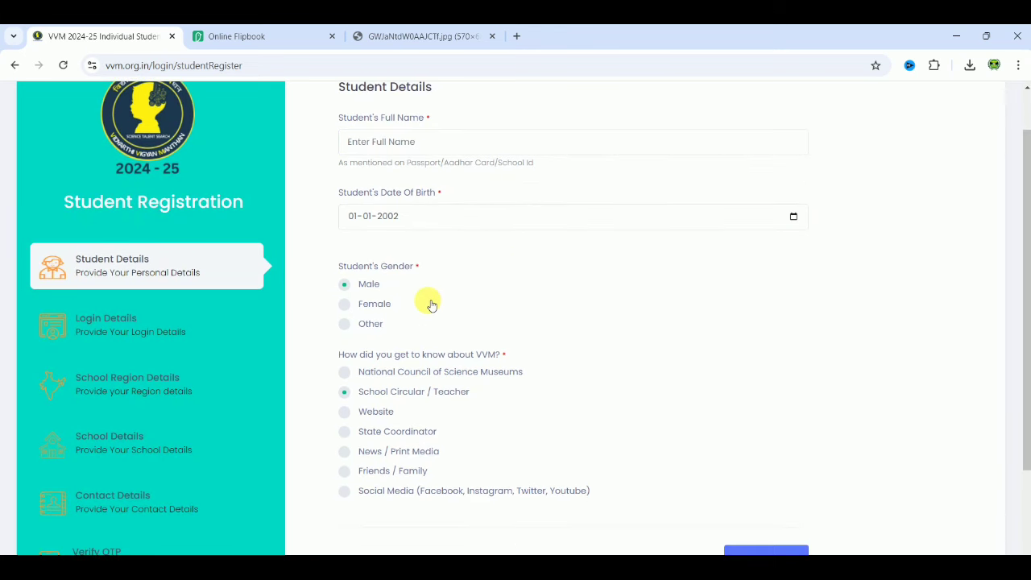
pyautogui.click(700, 346)
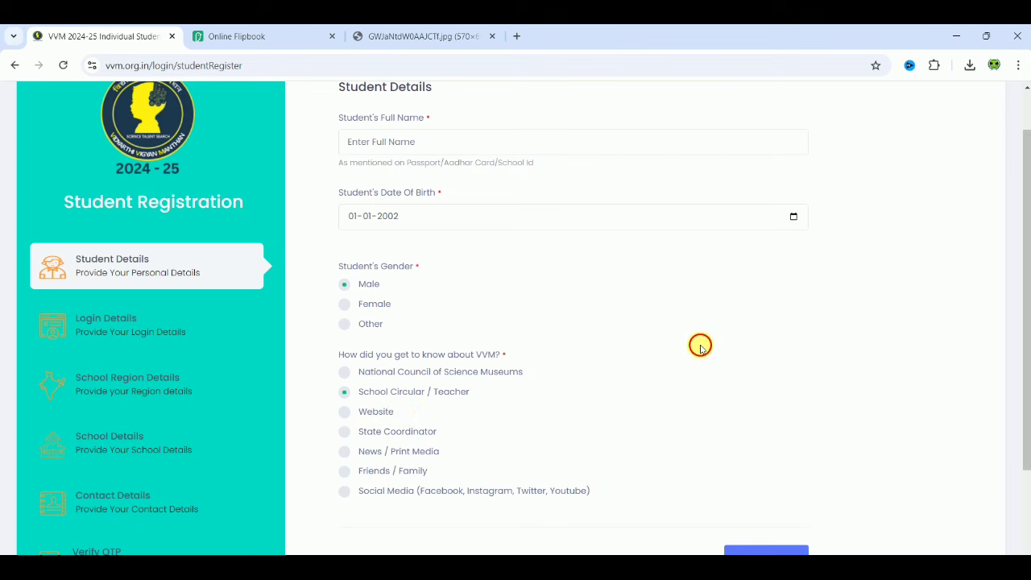
pyautogui.scroll(-1, 700, 348)
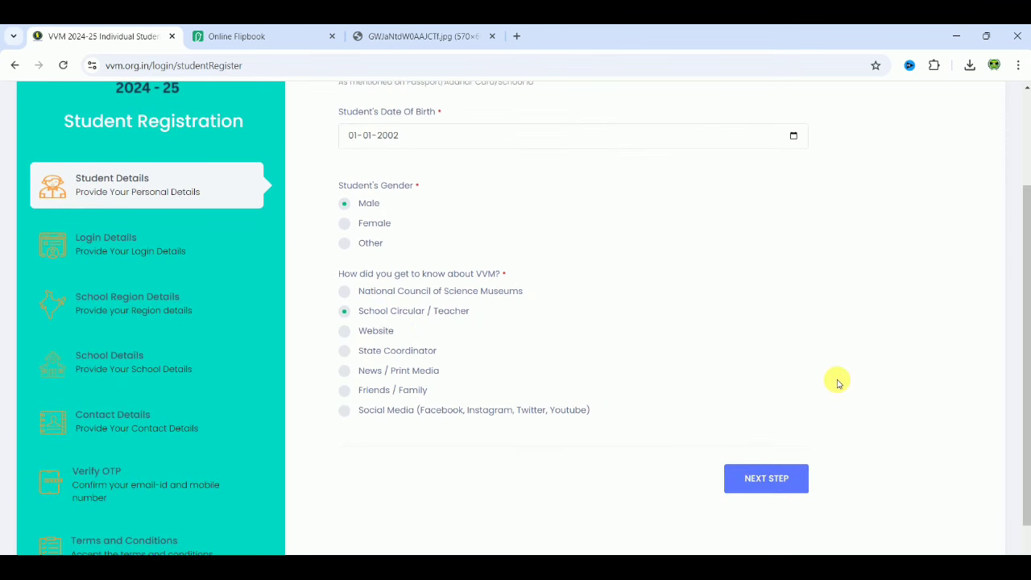
pyautogui.scroll(1, 836, 384)
pyautogui.scroll(2, 836, 384)
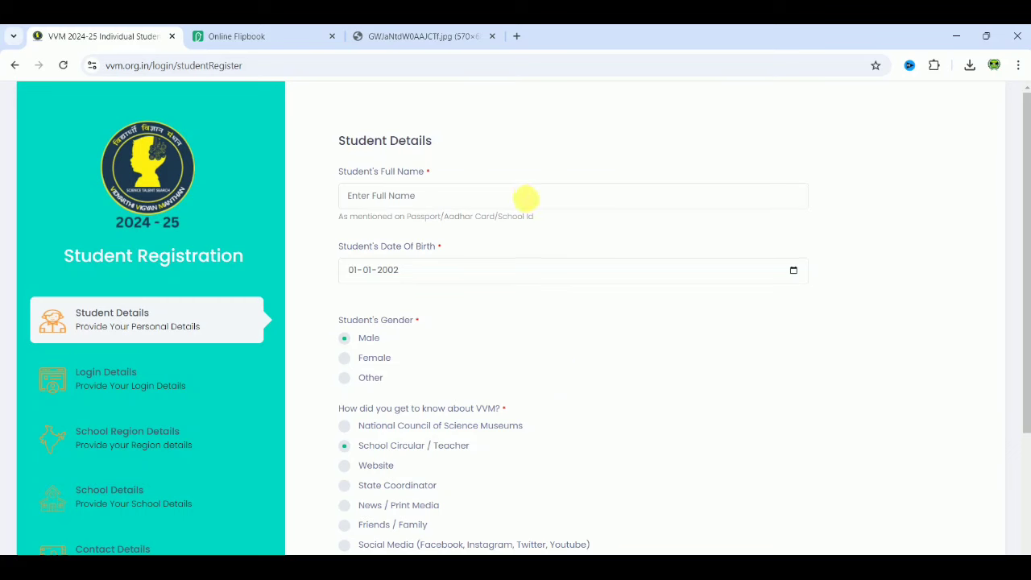
# Enter a test student name in the Full Name field and scroll to NEXT STEP.
pyautogui.click(524, 199)
pyautogui.write('Jjkkkkk')
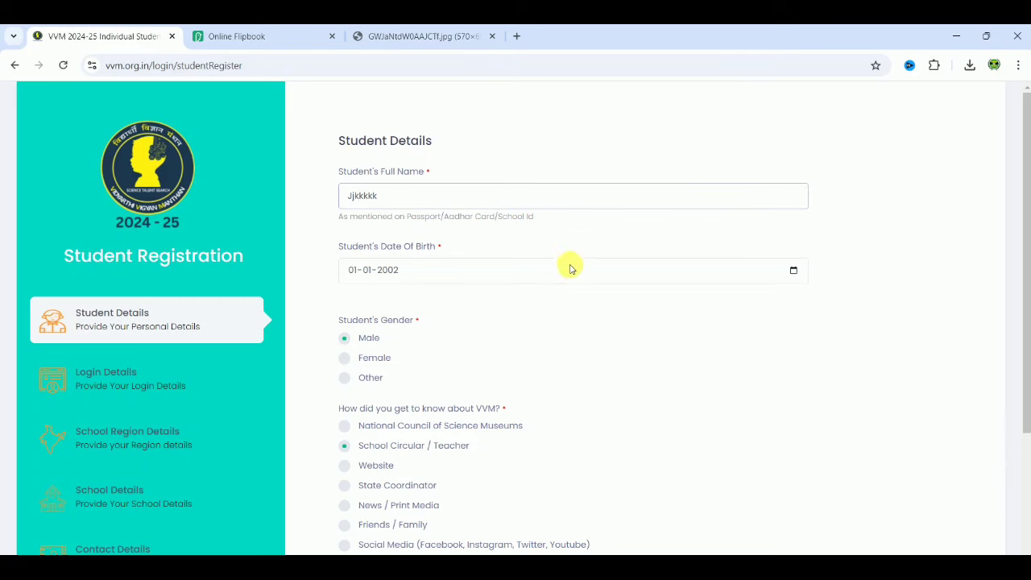
pyautogui.click(611, 315)
pyautogui.scroll(-1, 614, 320)
pyautogui.scroll(-3, 613, 319)
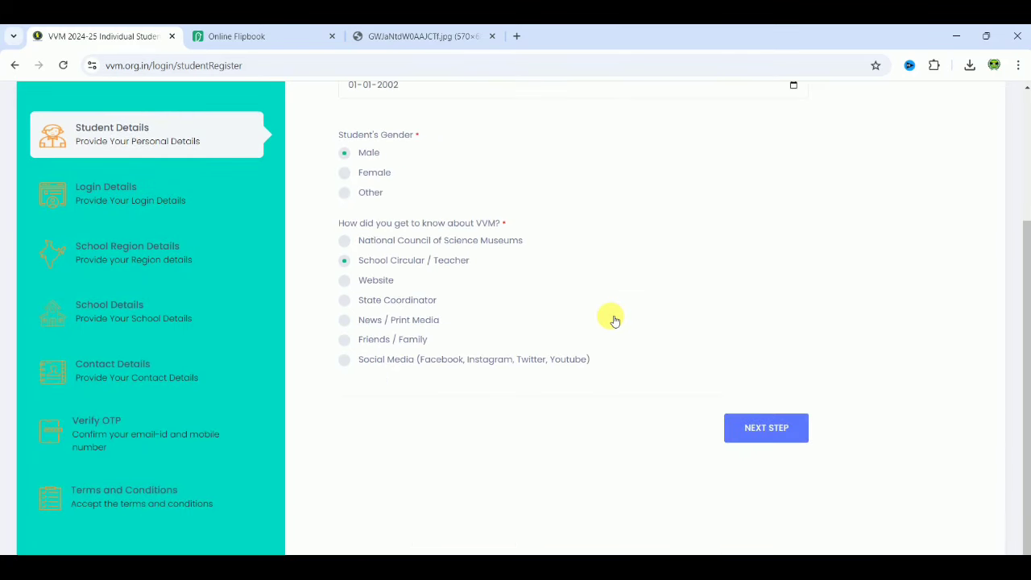
# Create and confirm the account password on Login Details, then advance to School Region Details.
pyautogui.click(753, 426)
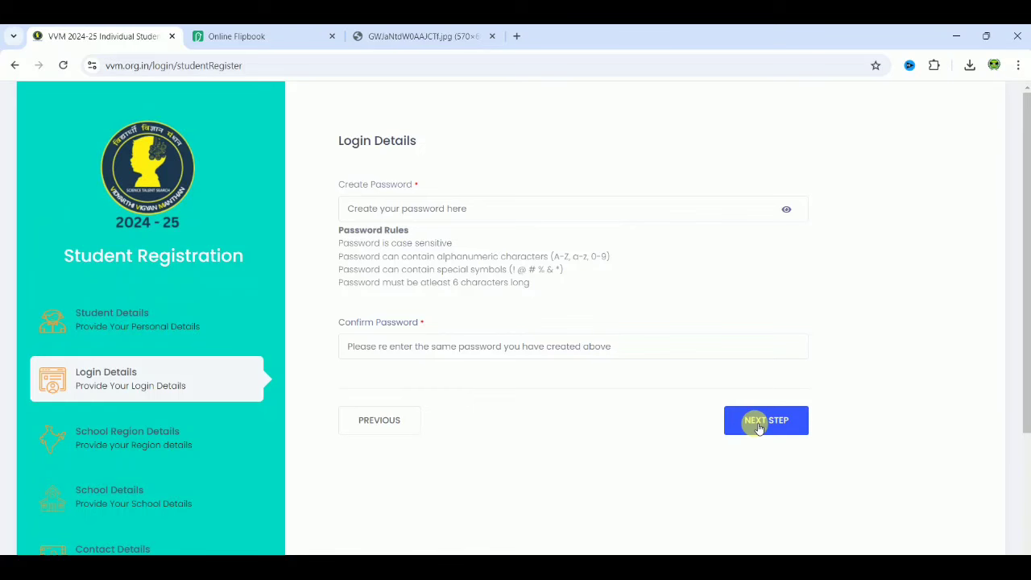
pyautogui.click(394, 208)
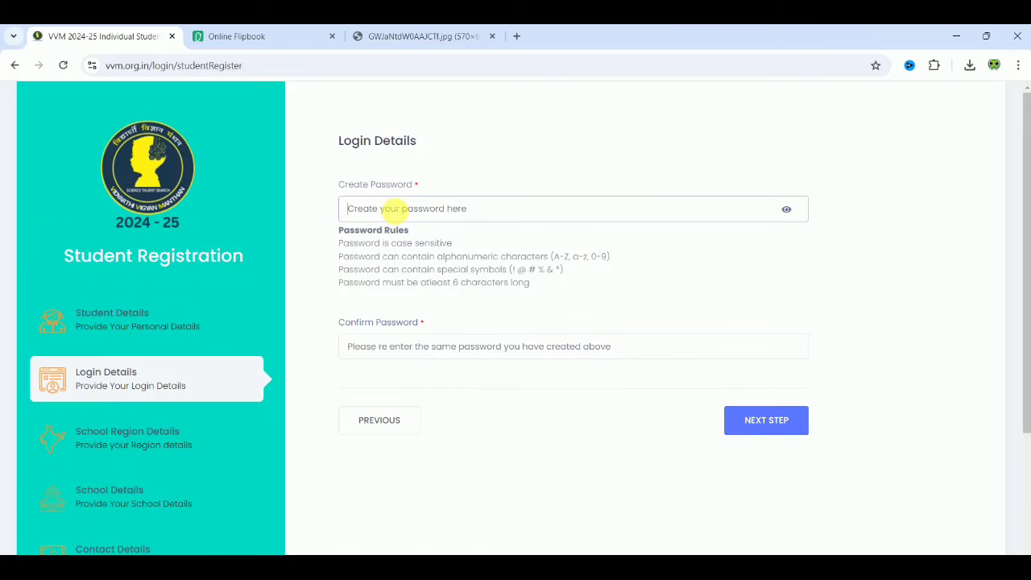
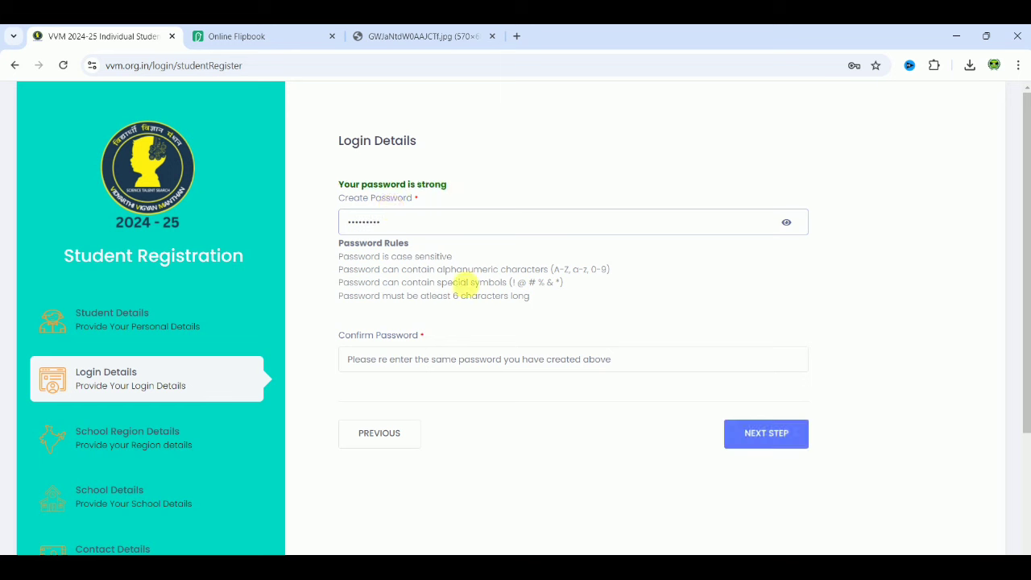
pyautogui.click(439, 359)
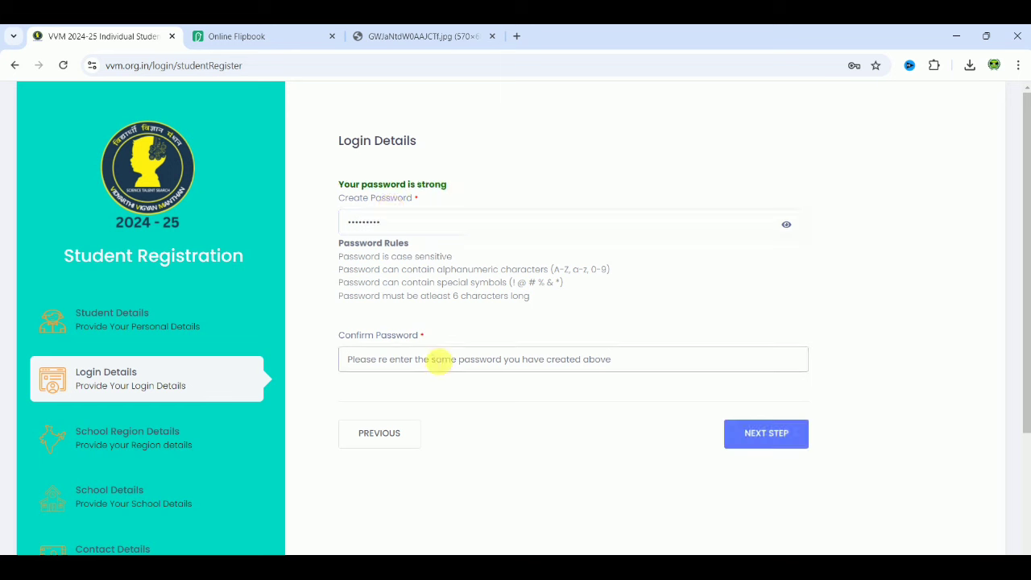
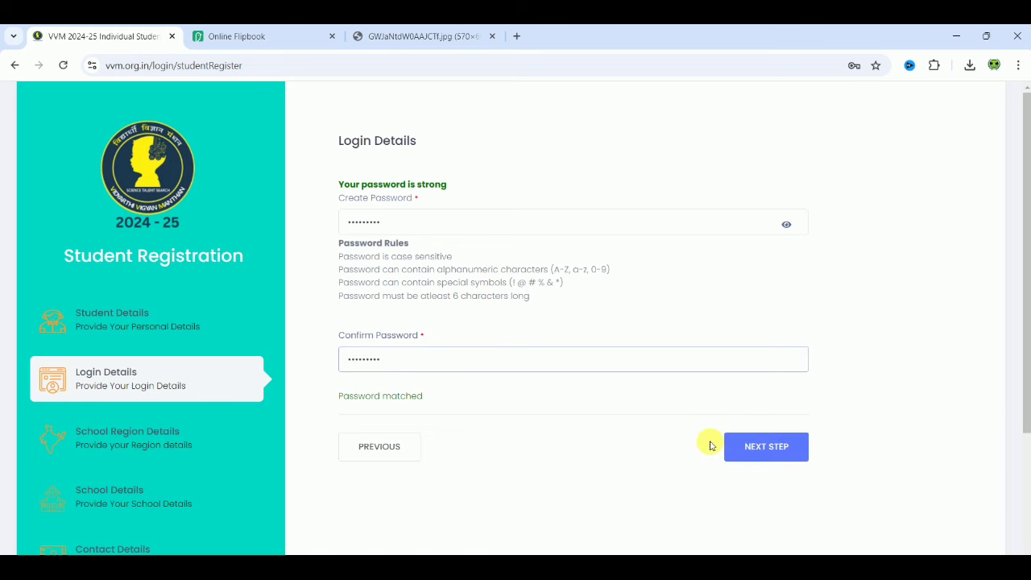
pyautogui.click(731, 445)
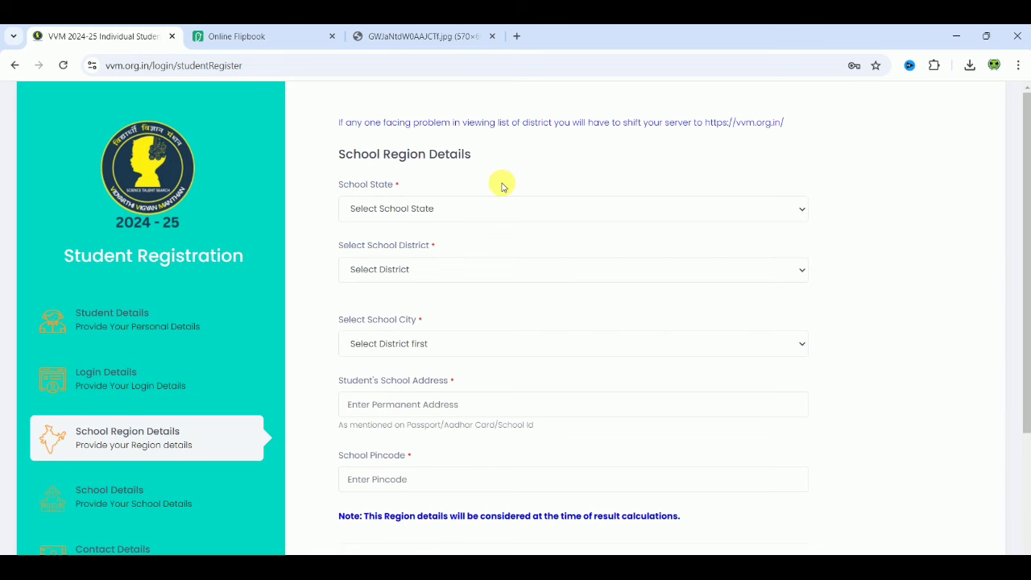
# Set School State to Tamil Nadu and School District to Tiruvannamalai.
pyautogui.click(466, 211)
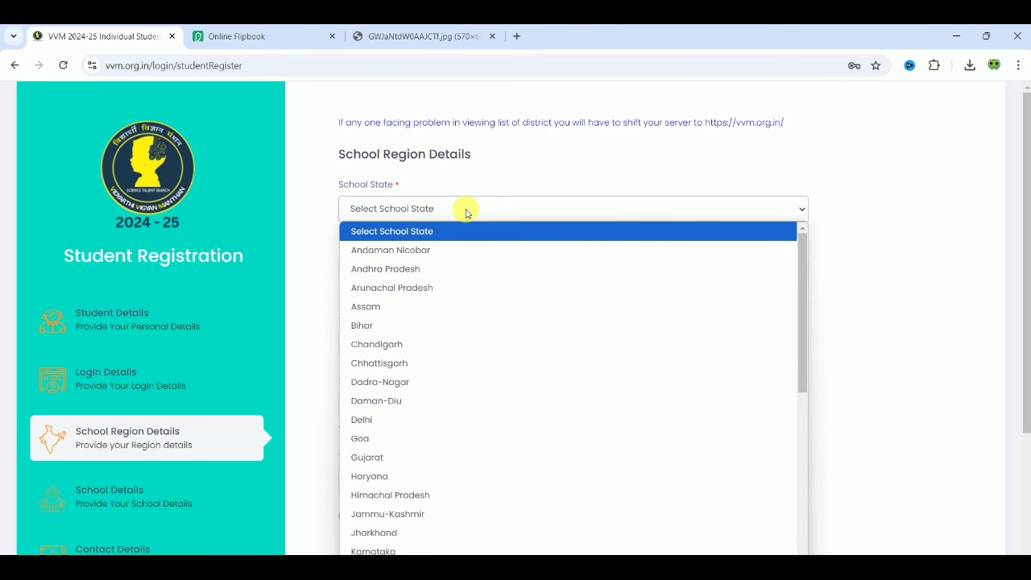
pyautogui.press('t')
pyautogui.press('Return')
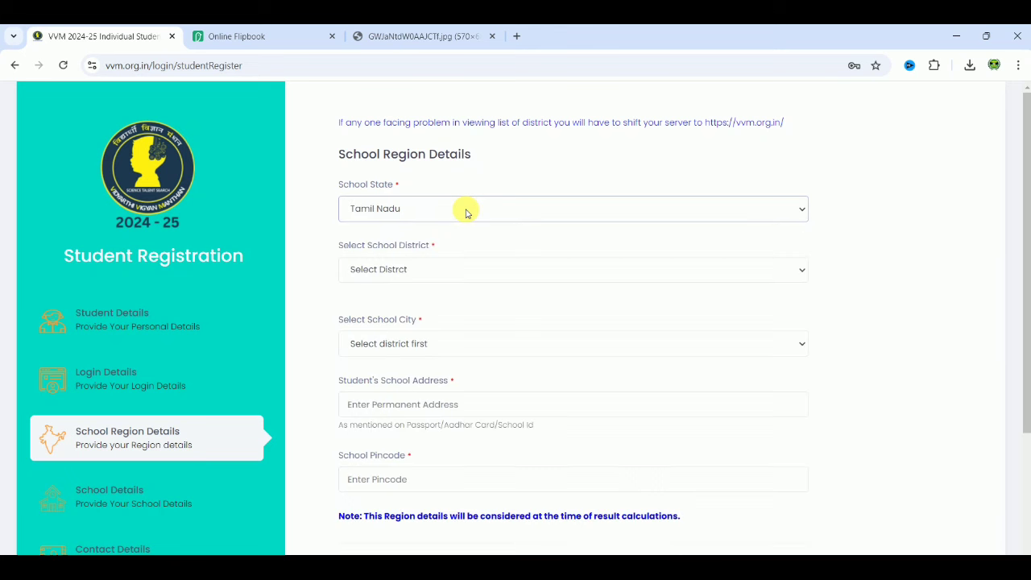
pyautogui.click(430, 269)
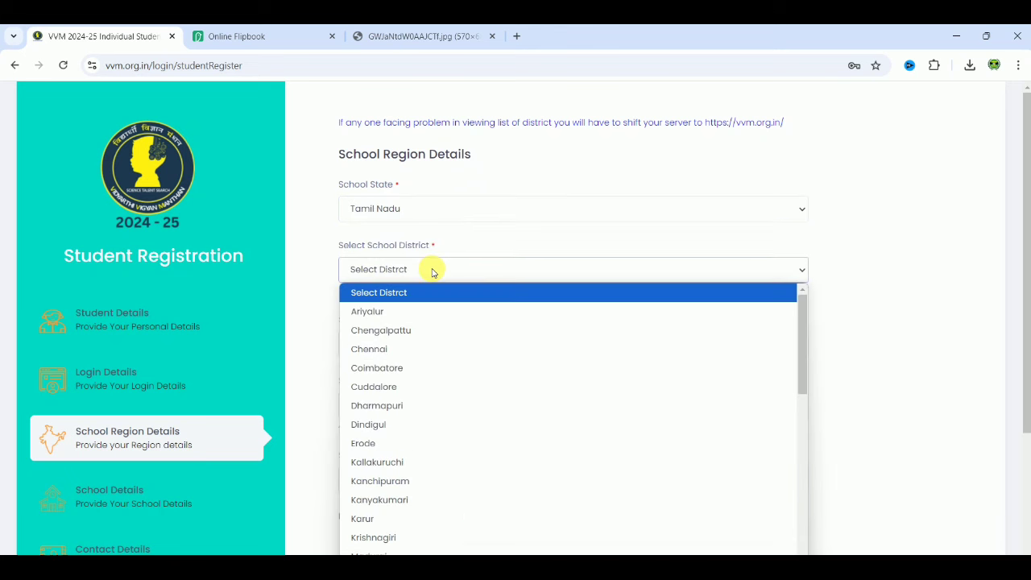
pyautogui.click(803, 472)
pyautogui.click(802, 535)
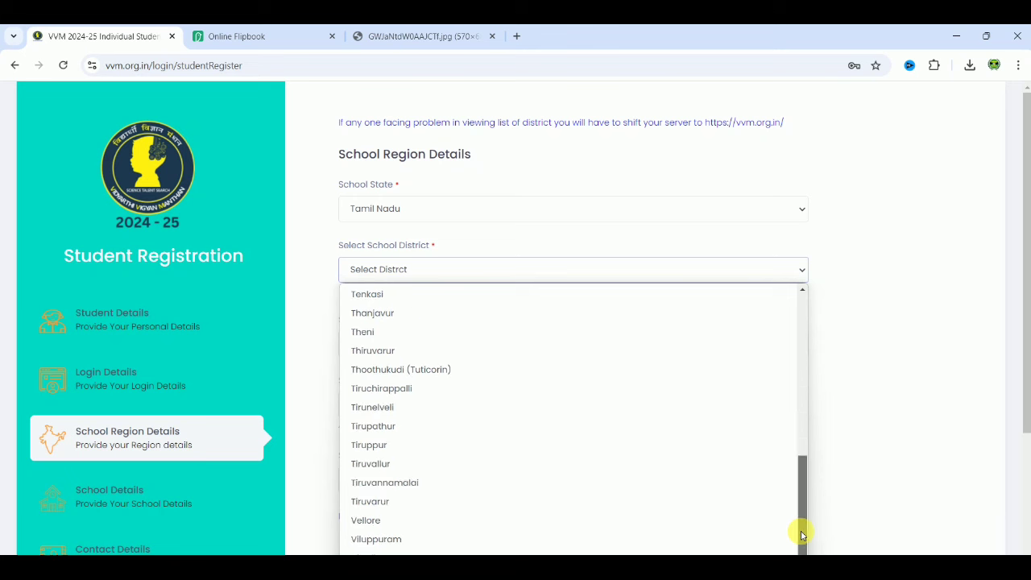
pyautogui.click(501, 481)
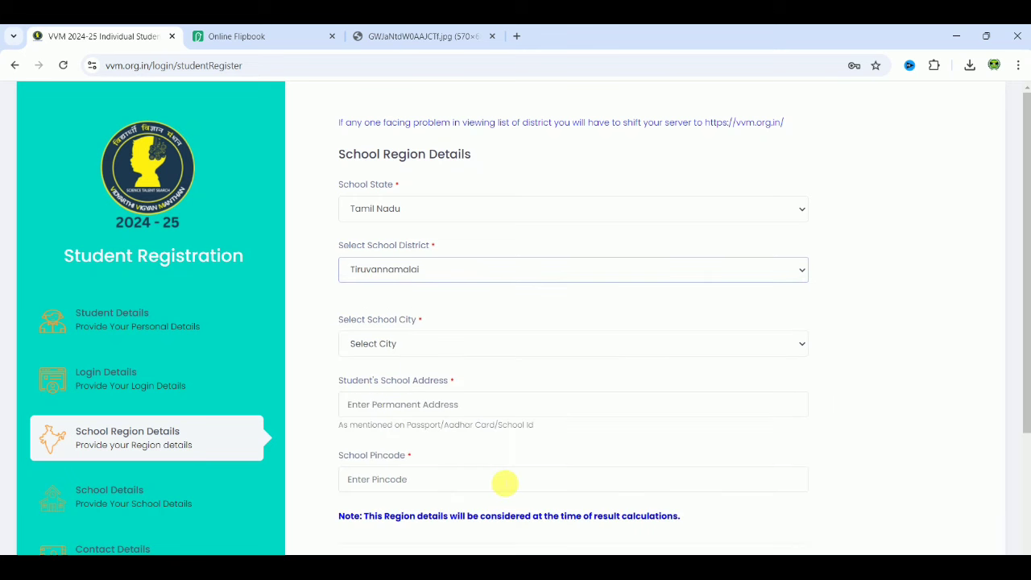
# Choose Thandrampet as the School City.
pyautogui.click(433, 343)
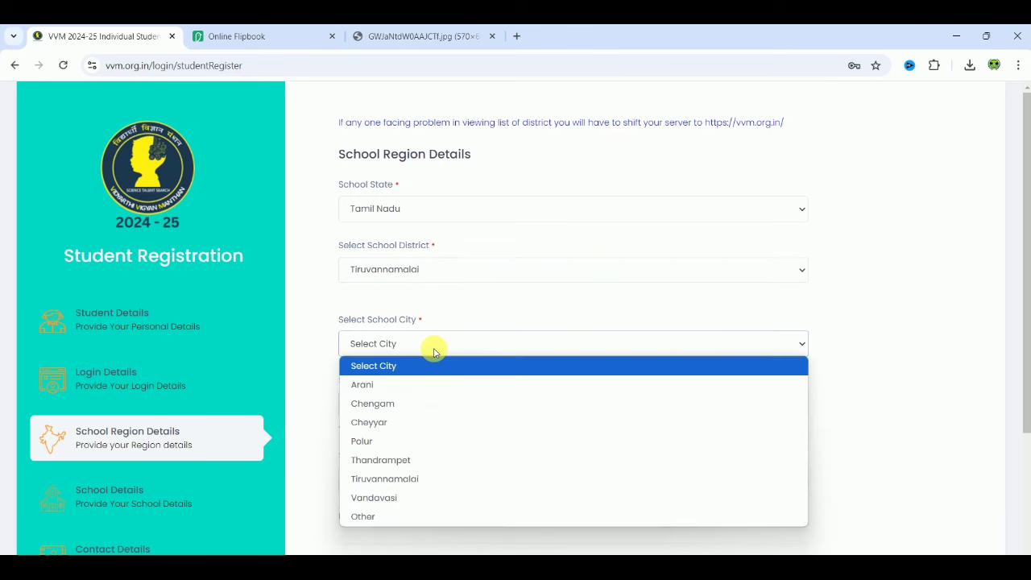
pyautogui.click(414, 460)
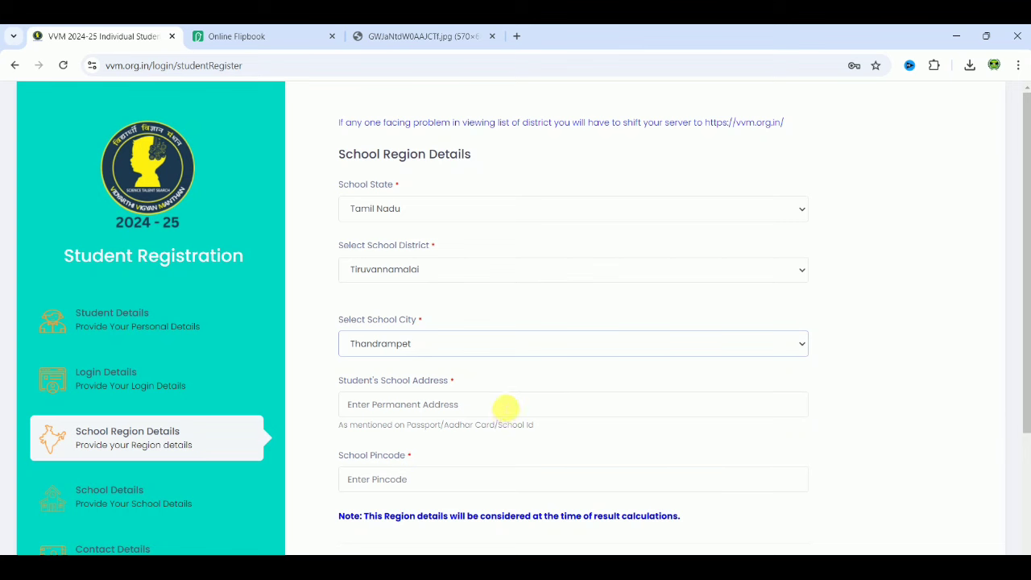
pyautogui.click(484, 405)
pyautogui.click(918, 344)
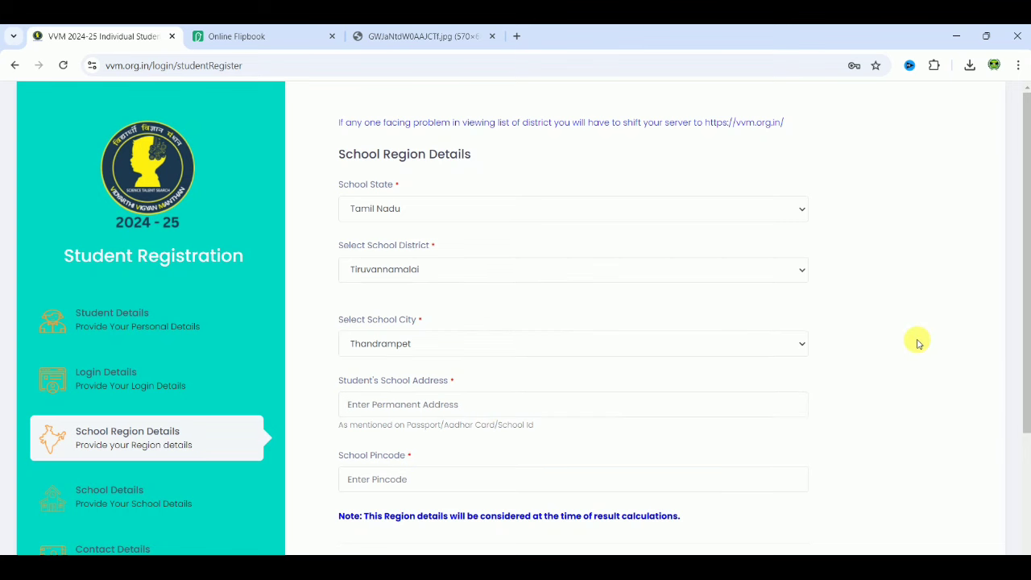
# Begin the school pincode and enter a test school address.
pyautogui.scroll(-2, 918, 344)
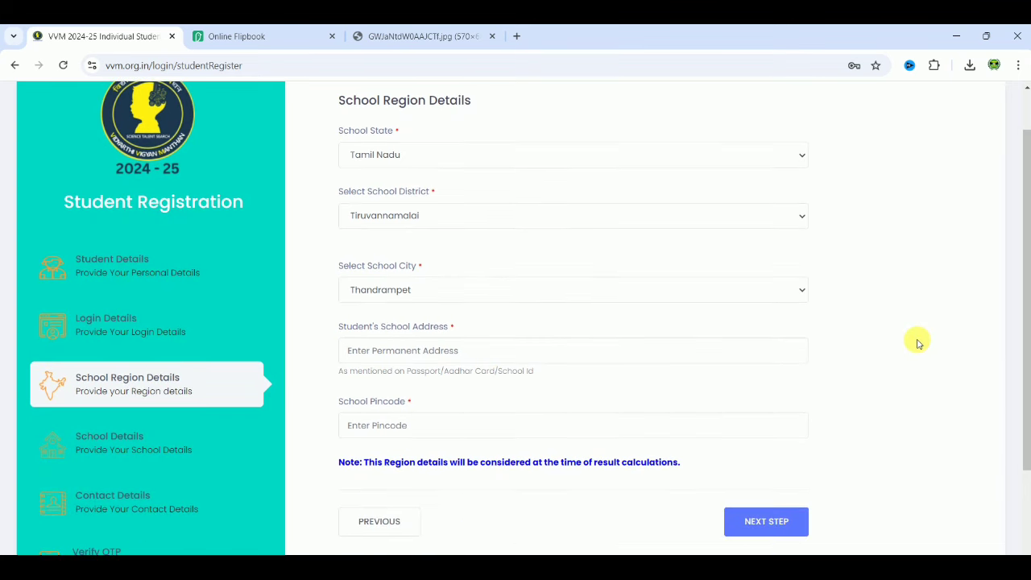
pyautogui.scroll(-1, 919, 344)
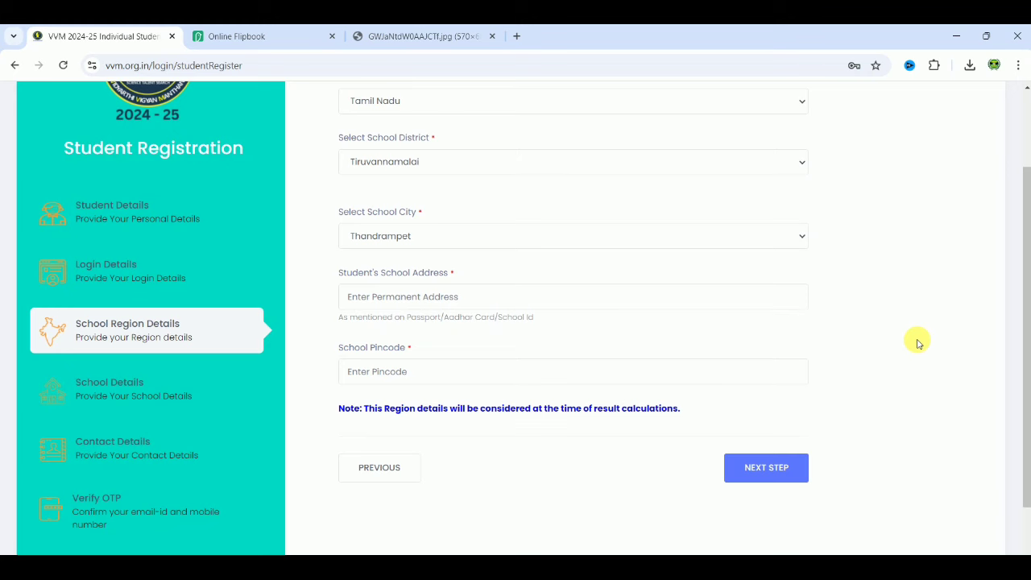
pyautogui.scroll(-1, 918, 344)
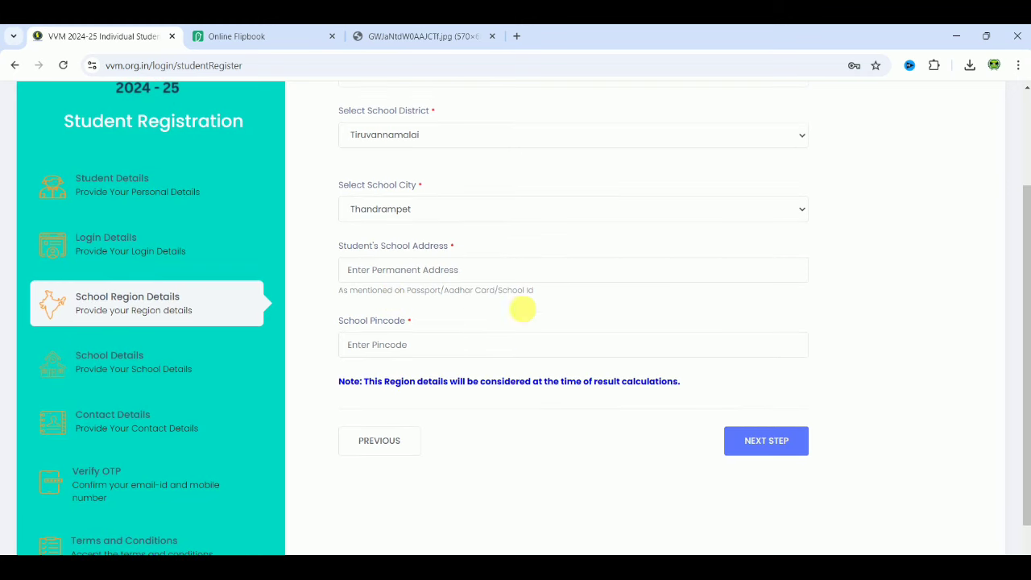
pyautogui.click(386, 345)
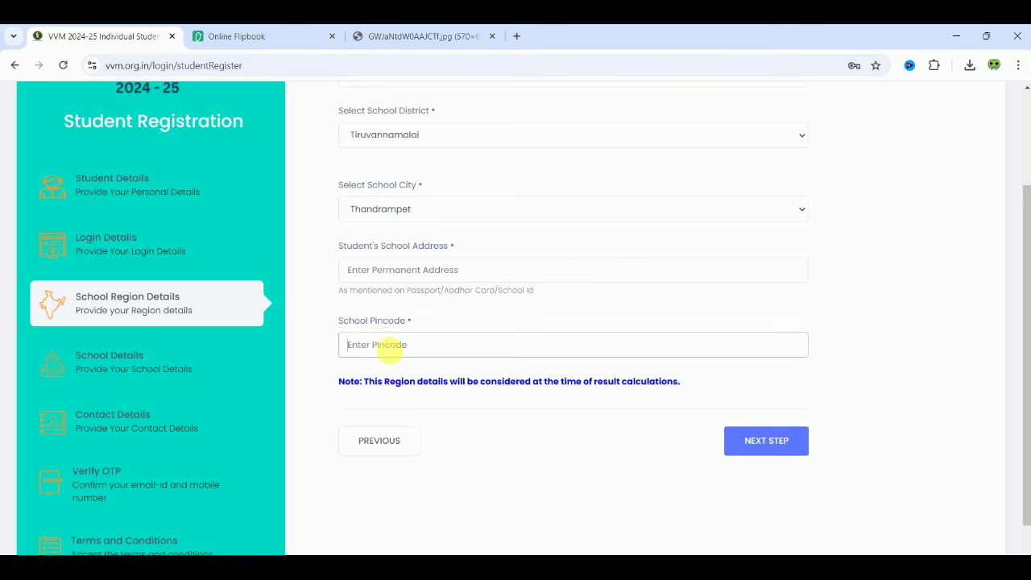
pyautogui.write('6')
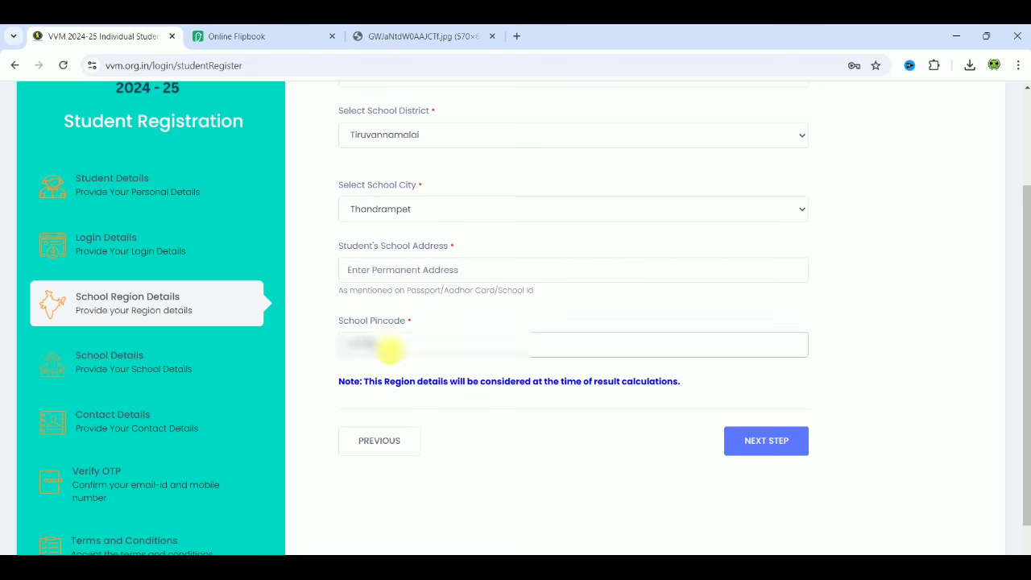
pyautogui.click(410, 270)
pyautogui.write('kjhgggfgg')
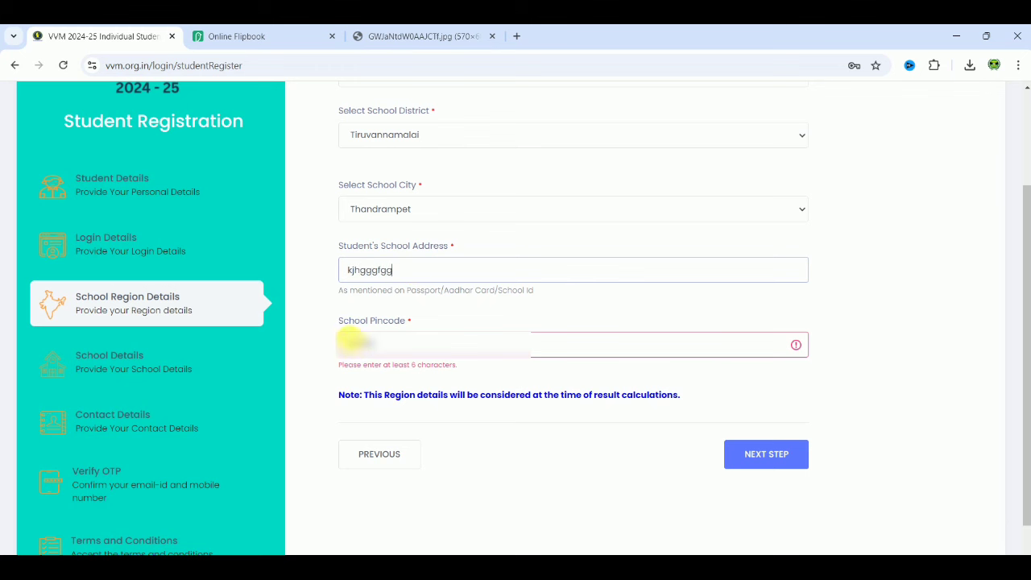
# Complete the 6-digit pincode and advance to the School Details step.
pyautogui.click(356, 345)
pyautogui.write('7')
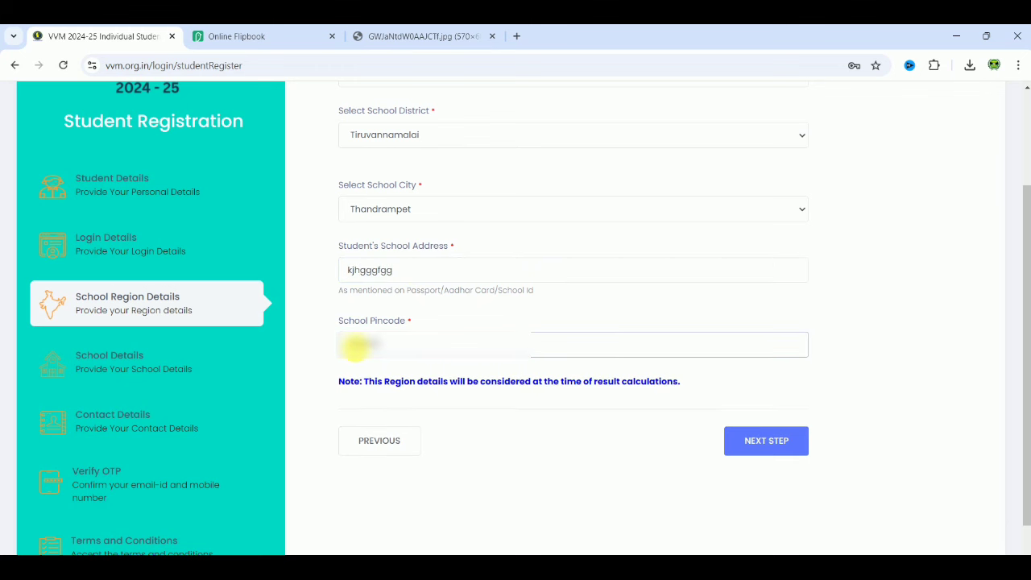
pyautogui.click(751, 442)
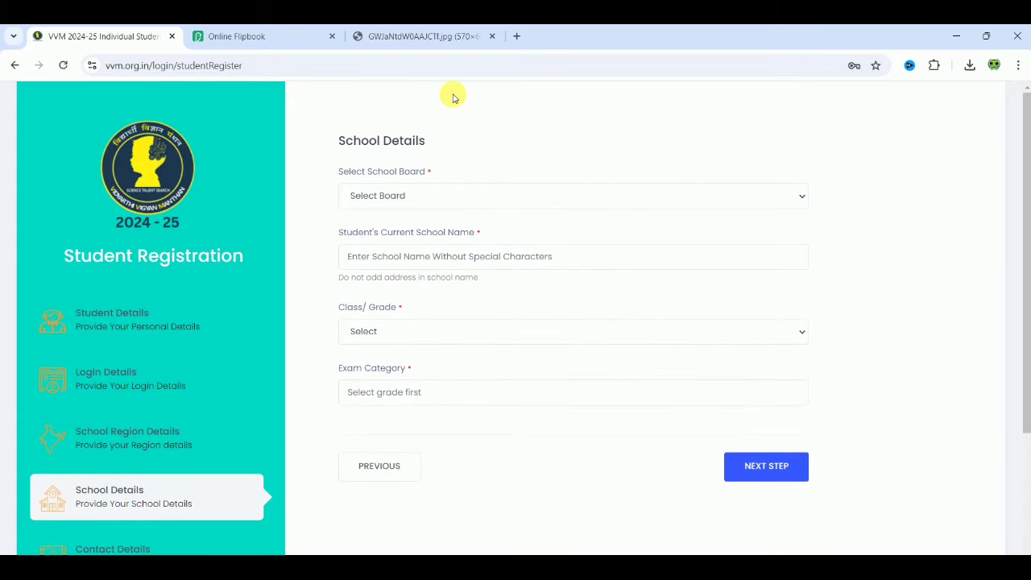
pyautogui.click(416, 199)
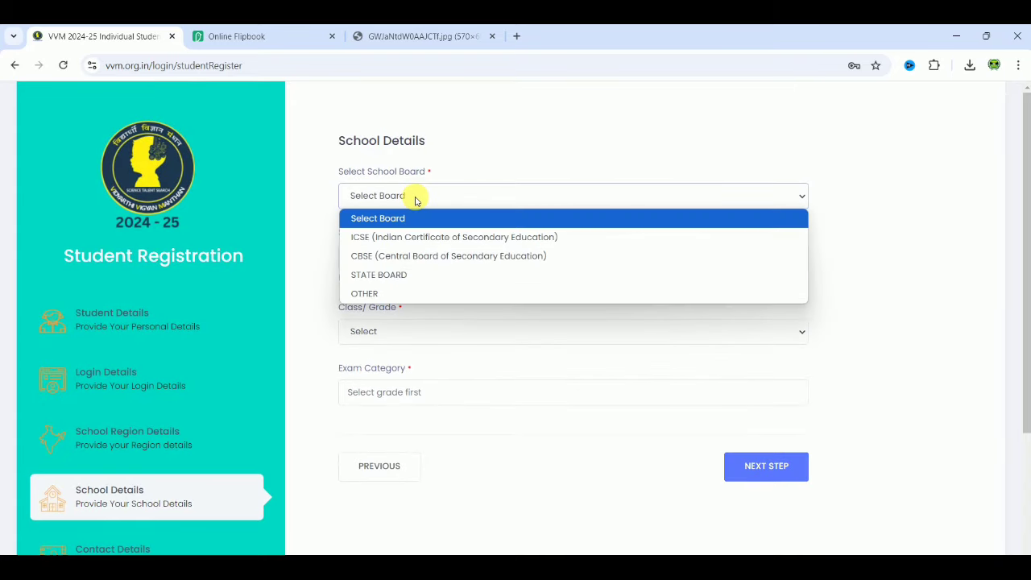